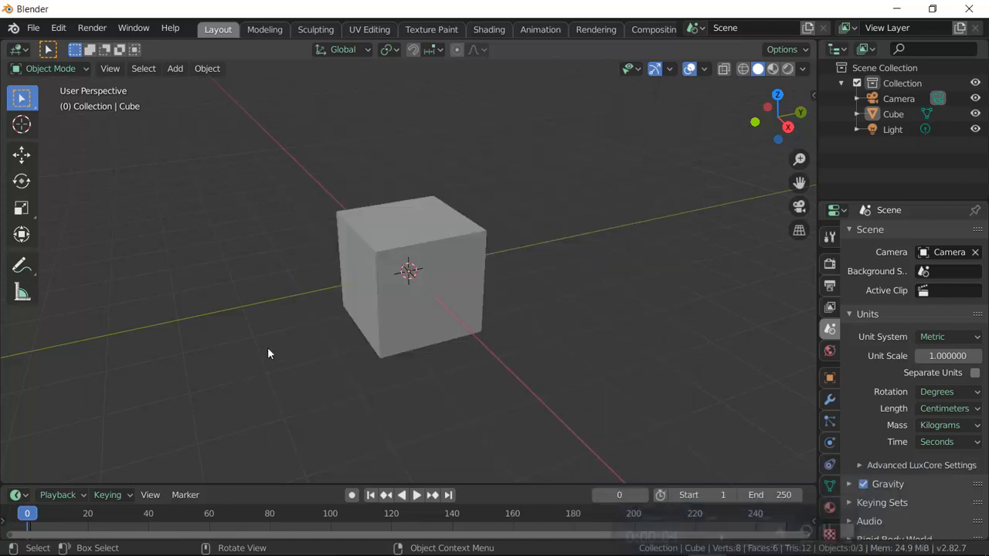
- View the scene through the camera and return to the user perspective
left_click(522, 314)
scroll(521, 318, "down", 3)
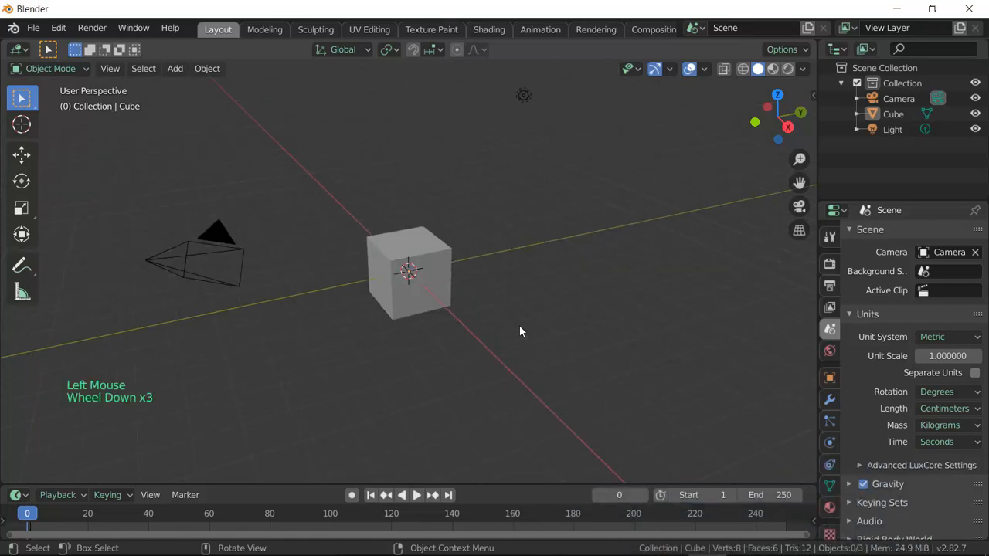
mouse_move(517, 369)
middle_mouse_down()
mouse_move(475, 382)
mouse_move(523, 373)
middle_mouse_up()
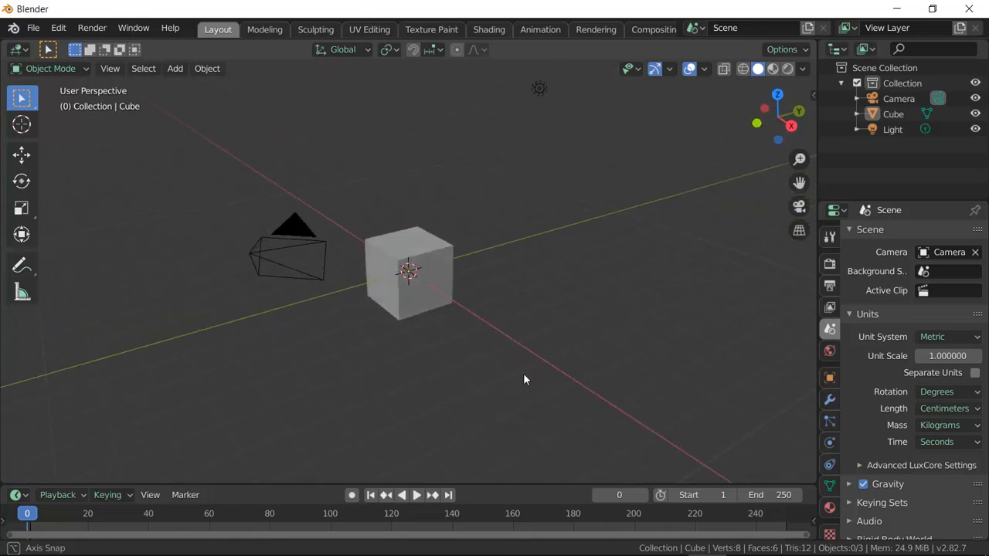
left_click(799, 207)
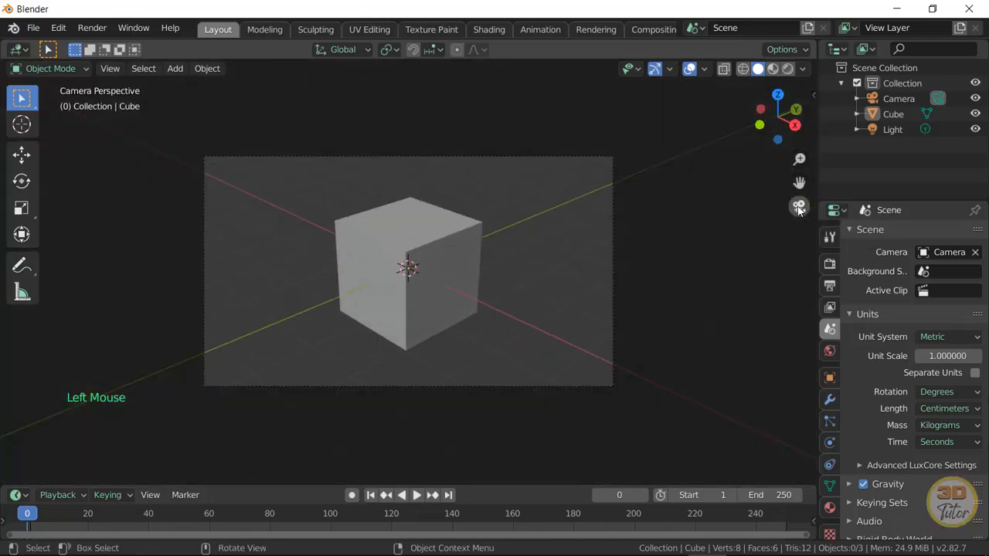
left_click(798, 207)
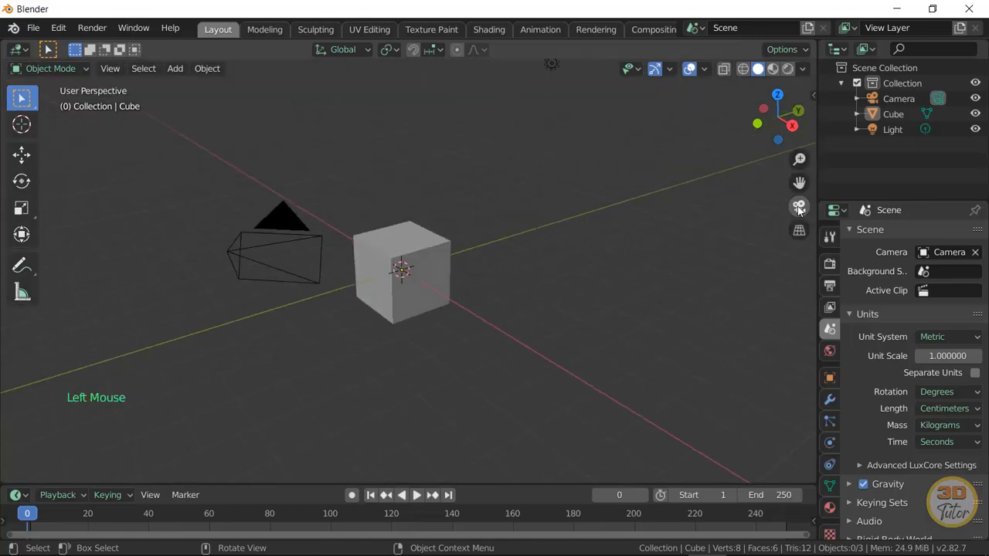
- Align the camera to a new viewpoint facing the cube, then return to the user perspective with the camera in sight
middle_click_drag(476, 308, 424, 317)
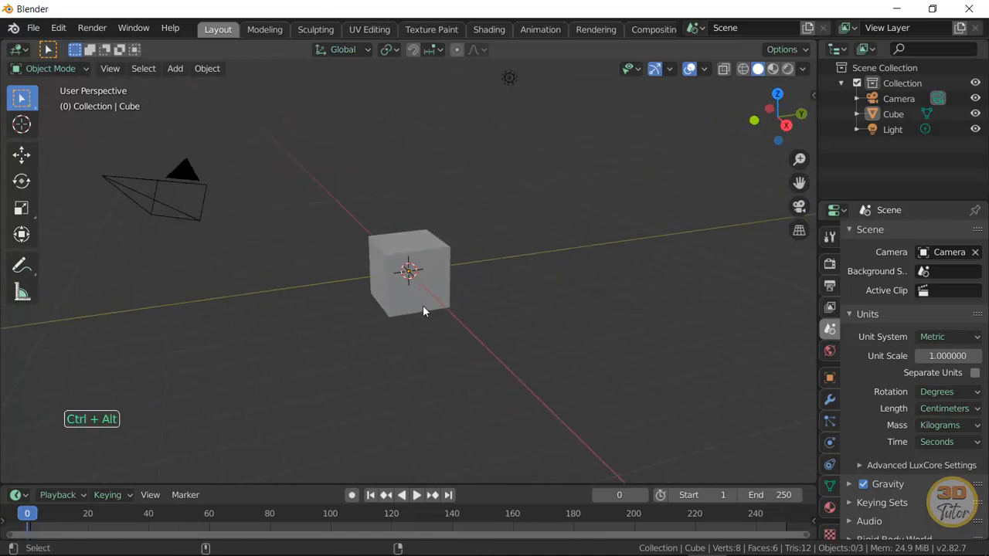
key("ctrl+alt+KP_0")
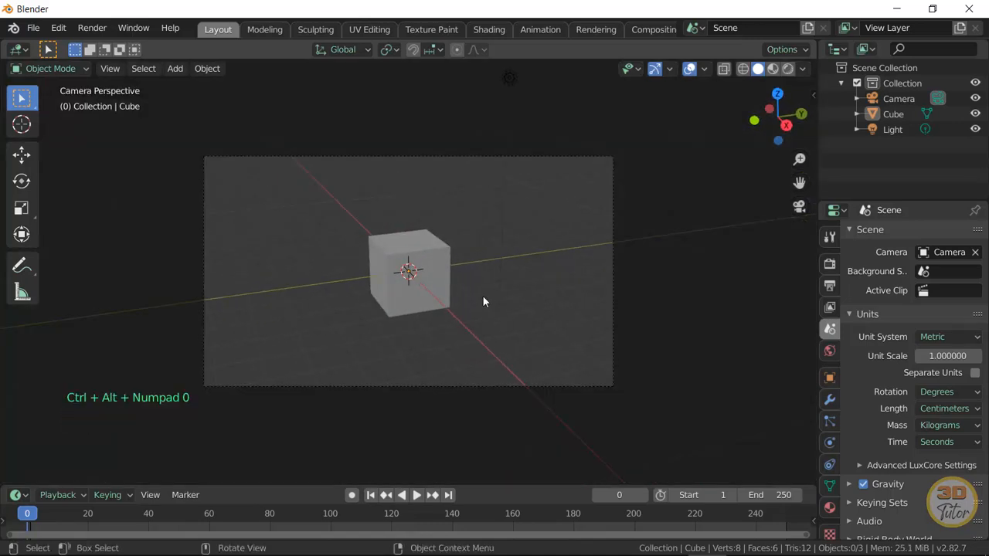
left_click(798, 206)
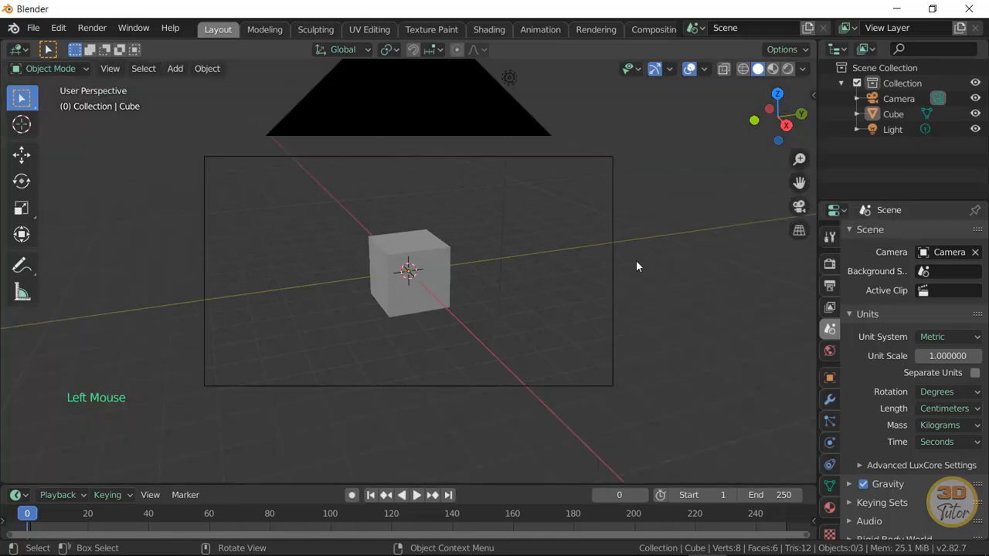
middle_click(656, 301)
middle_click(588, 304)
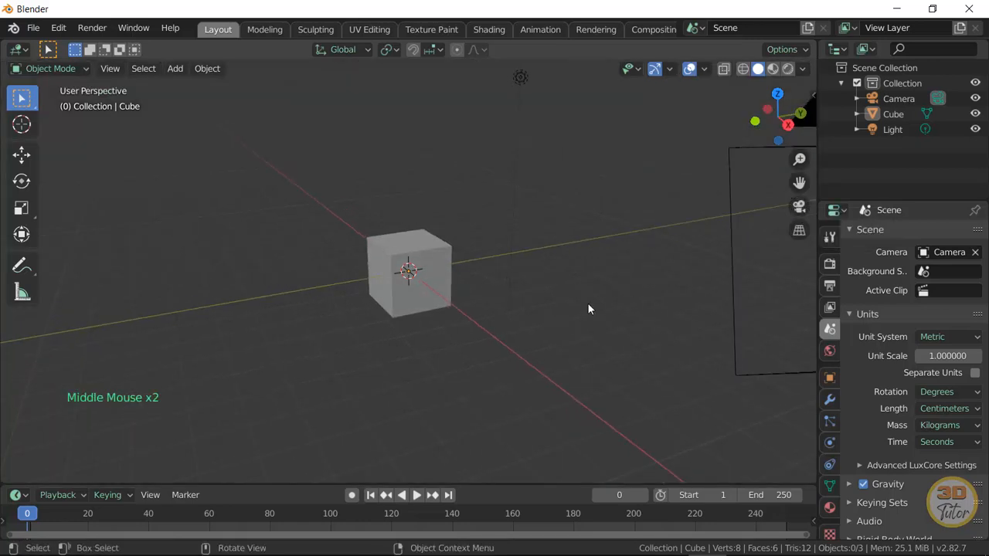
middle_click_drag(587, 304, 567, 300)
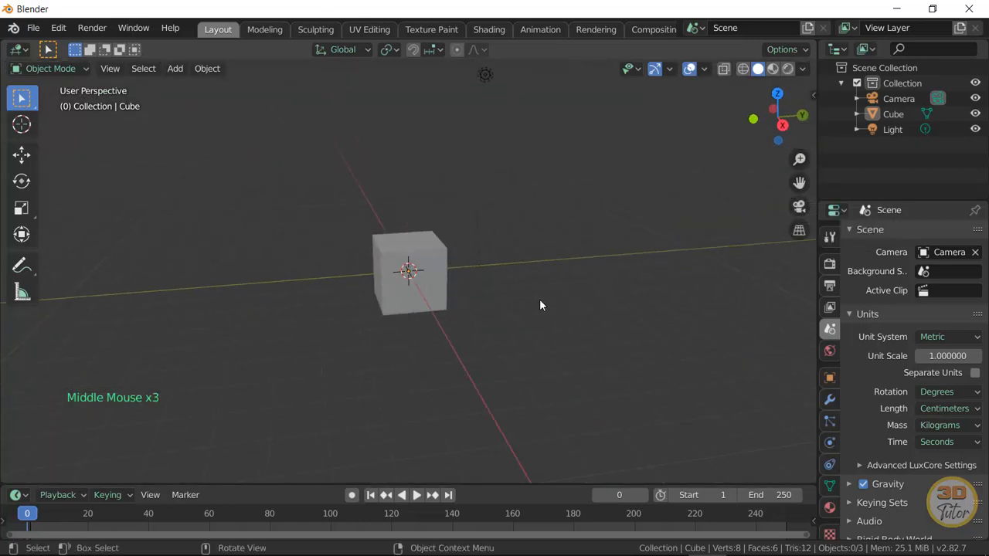
scroll(540, 300, "up", 1)
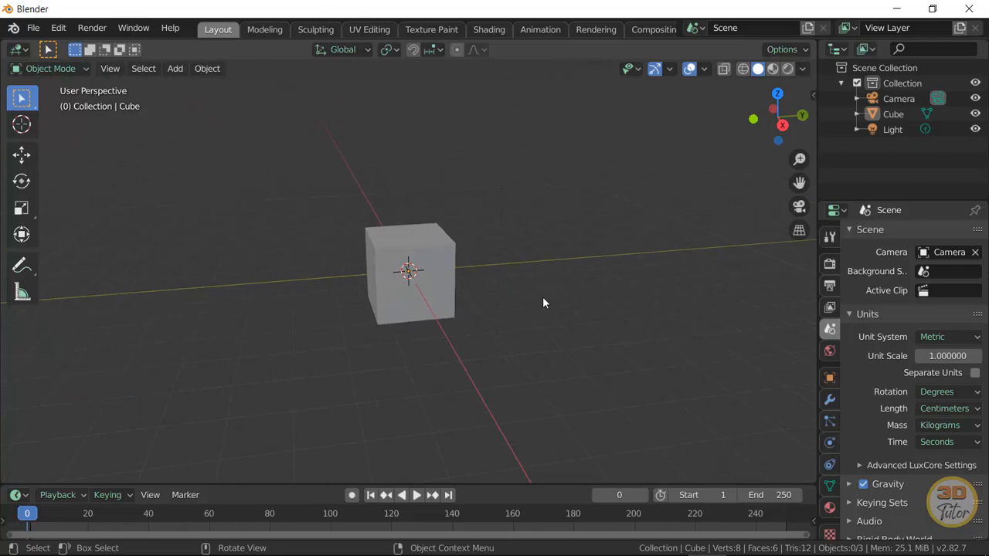
left_click(533, 326)
scroll(541, 325, "down", 2)
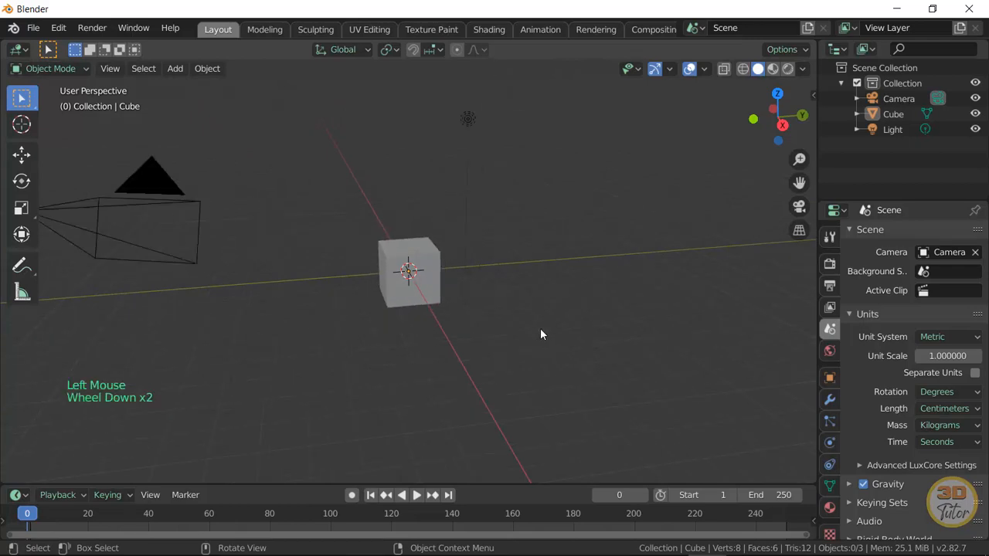
- Add a Track To constraint to the camera with the cube as its target
left_click(909, 100)
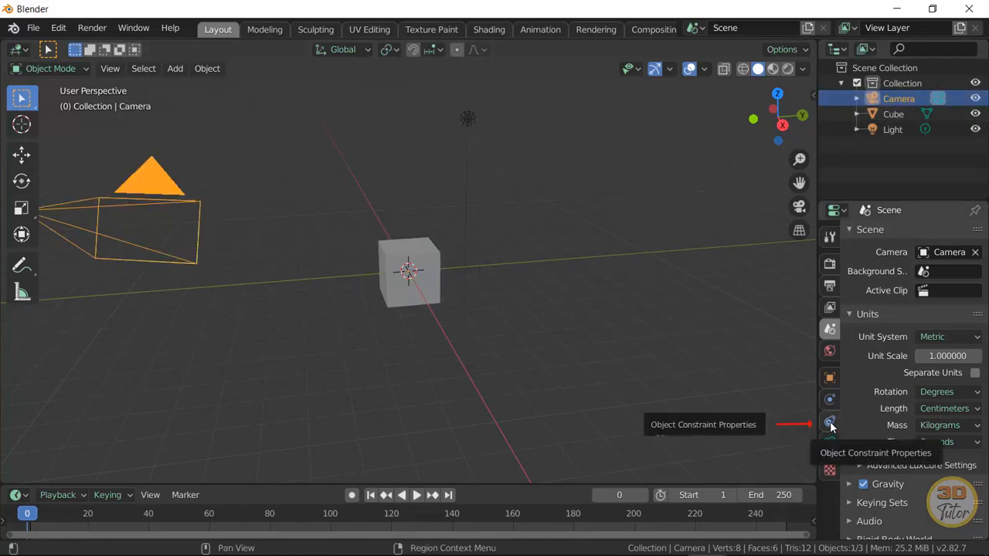
left_click(829, 423)
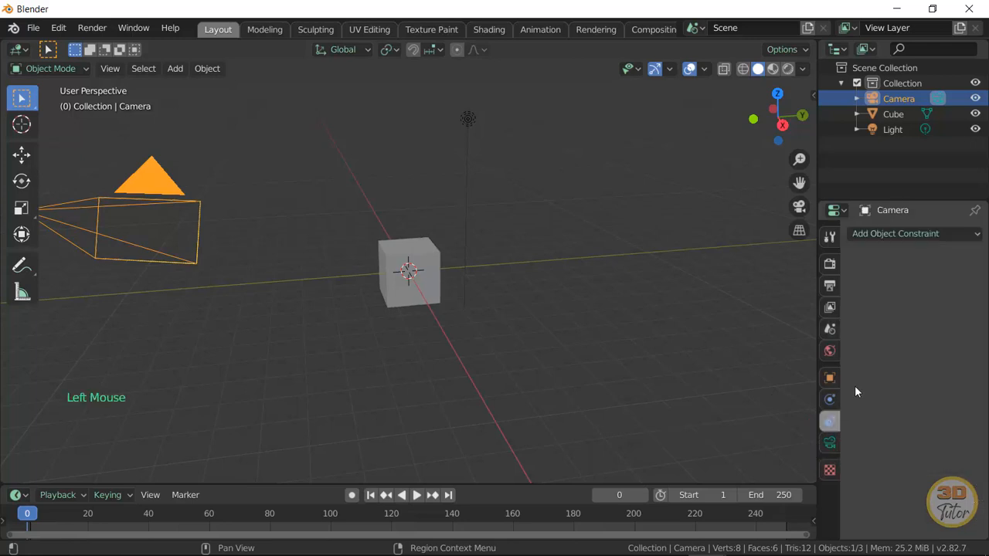
left_click(882, 235)
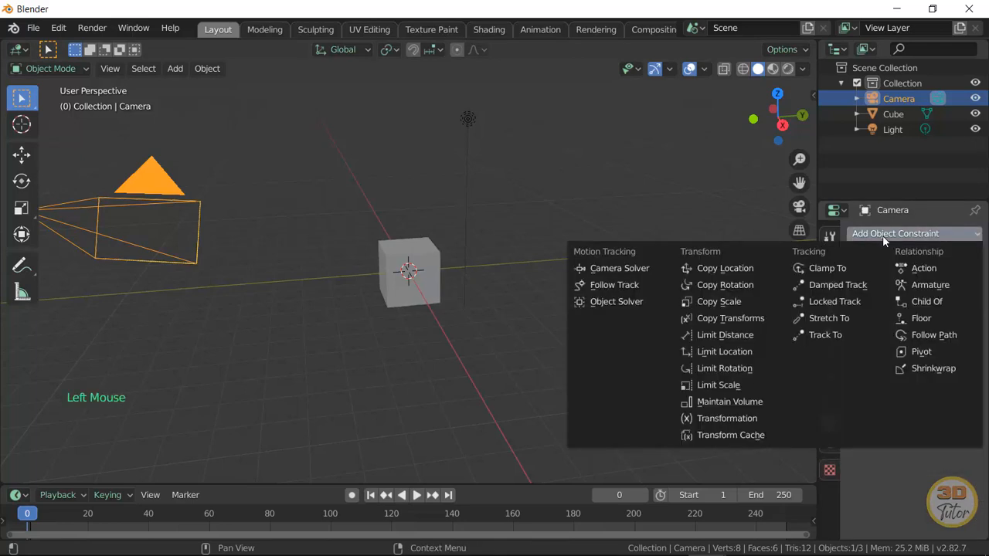
left_click(832, 334)
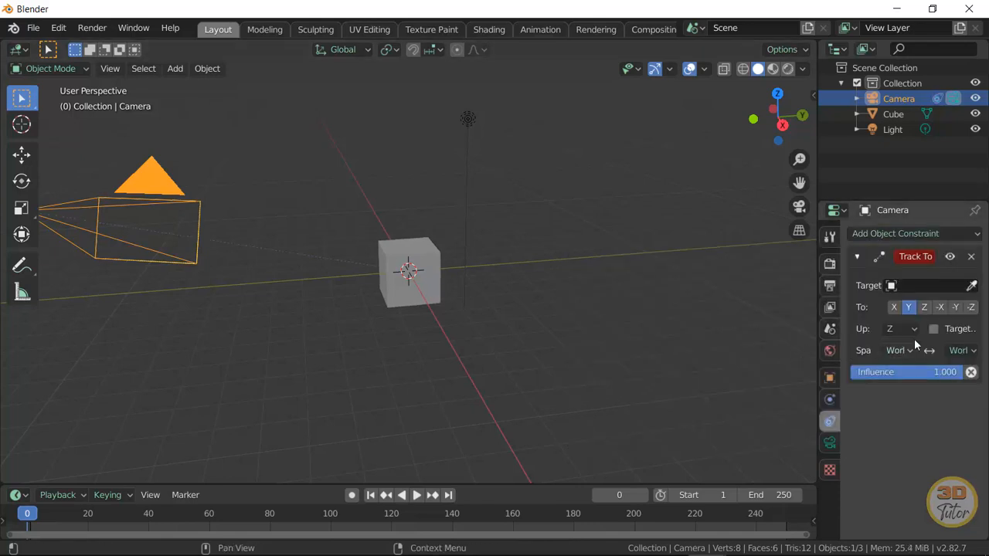
left_click(971, 286)
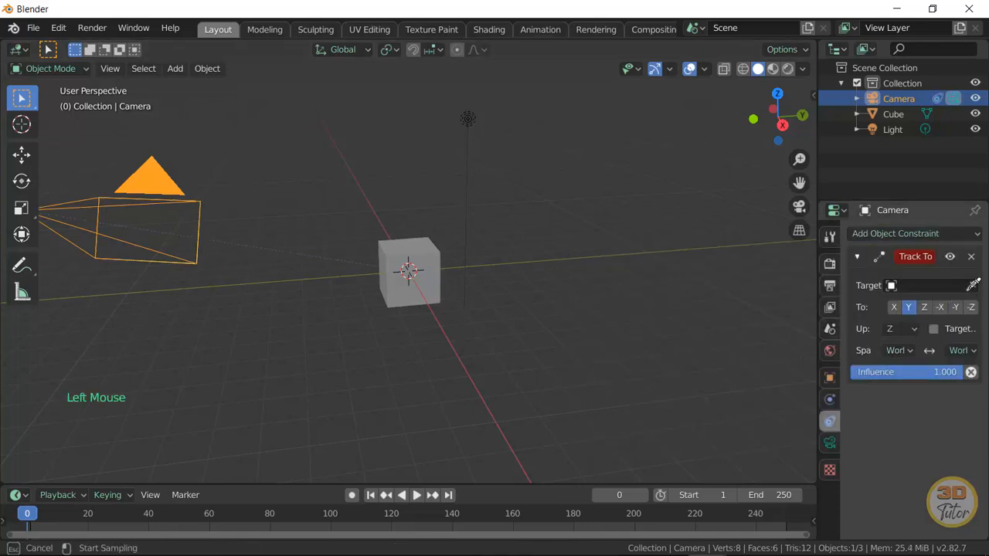
left_click(430, 261)
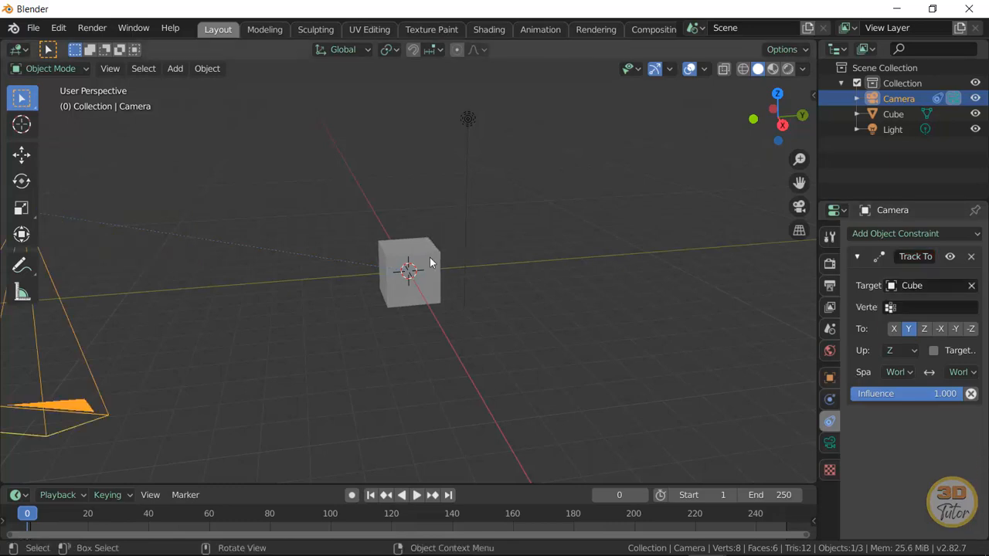
middle_click_drag(419, 352, 445, 322)
scroll(413, 345, "down", 2)
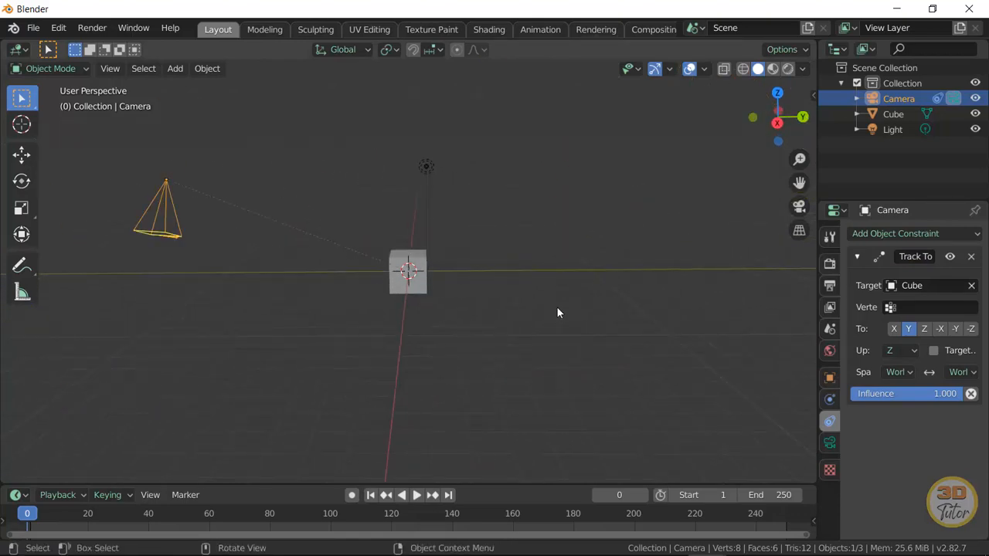
- Add a mesh plane at the cube and scale it up about 3.5 times and again about 5 times to form a floor
left_click(297, 334)
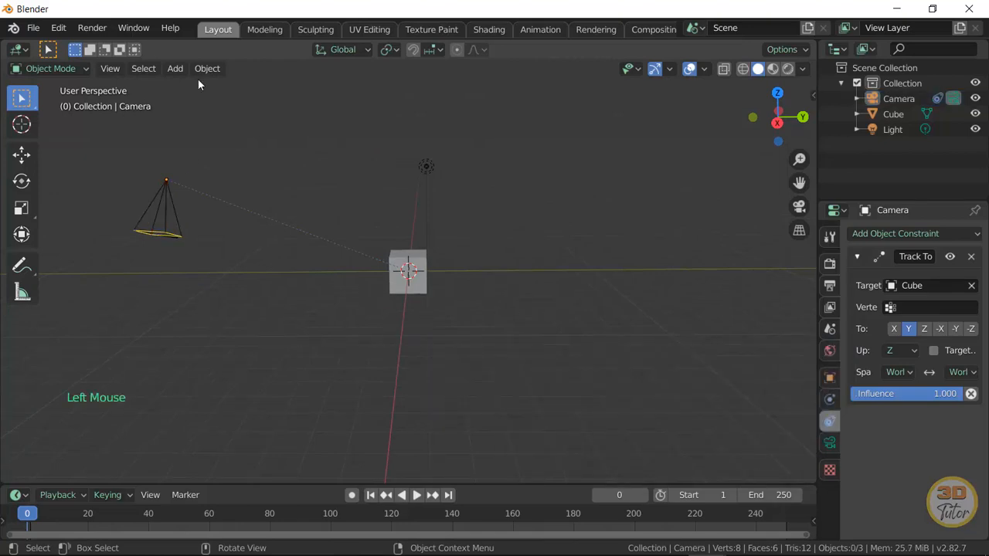
left_click(175, 68)
mouse_move(204, 88)
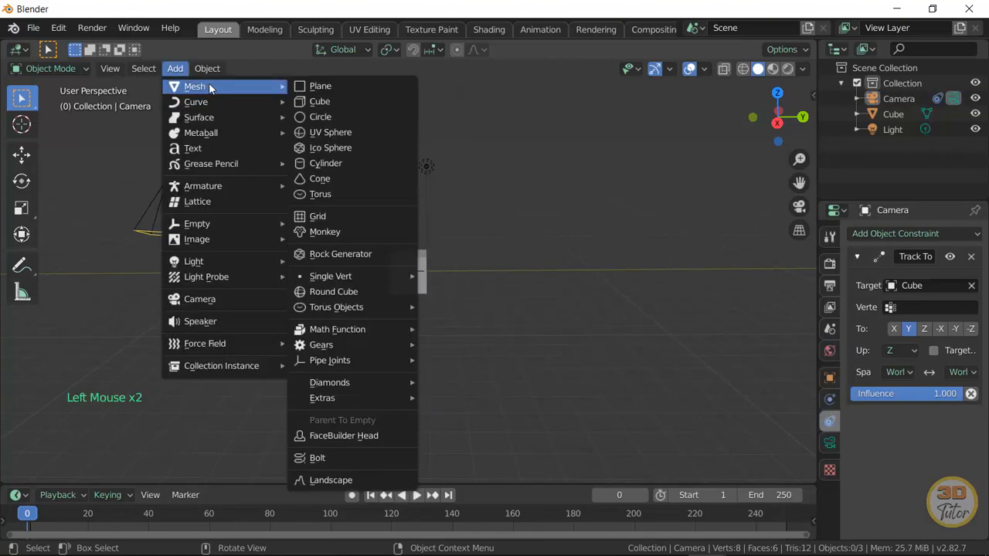
left_click(320, 87)
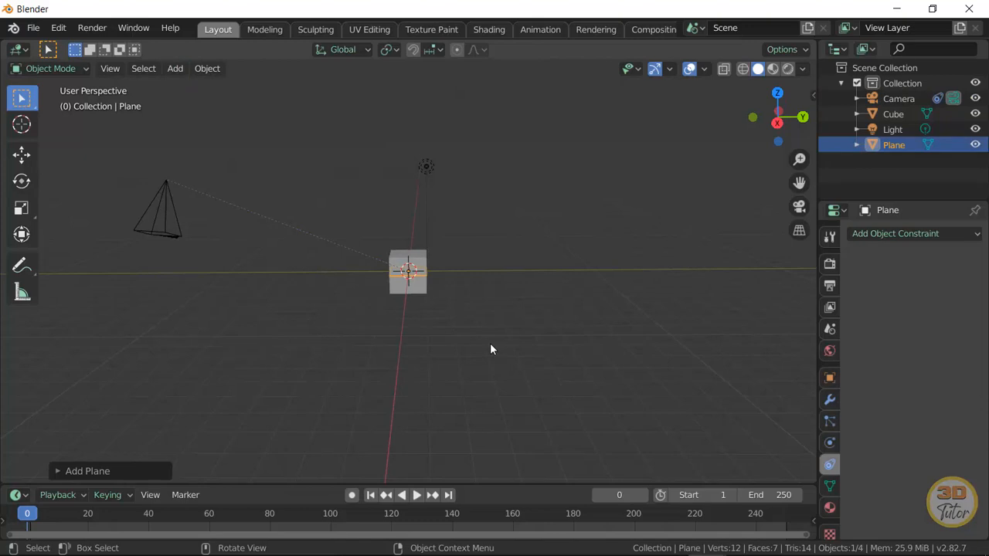
key("s")
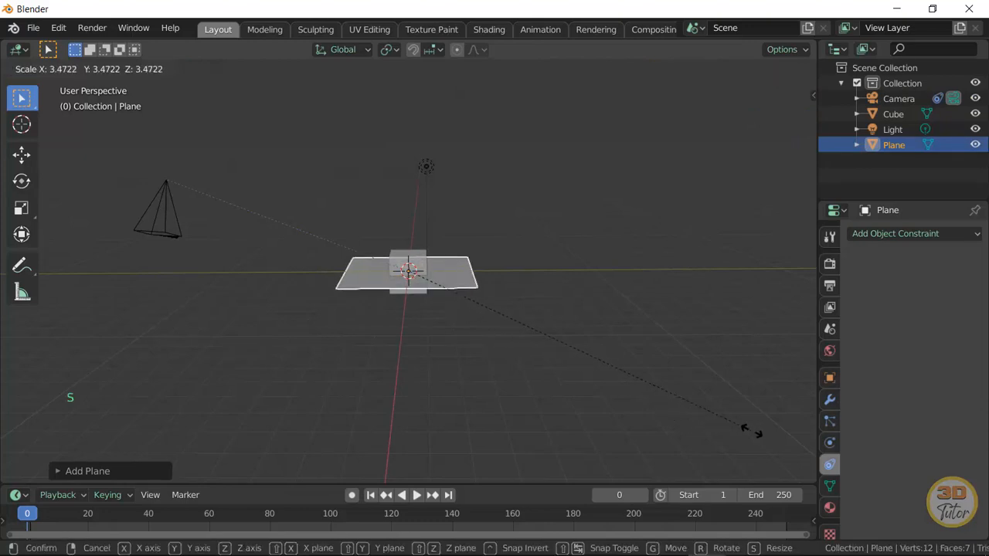
left_click(750, 434)
key("s")
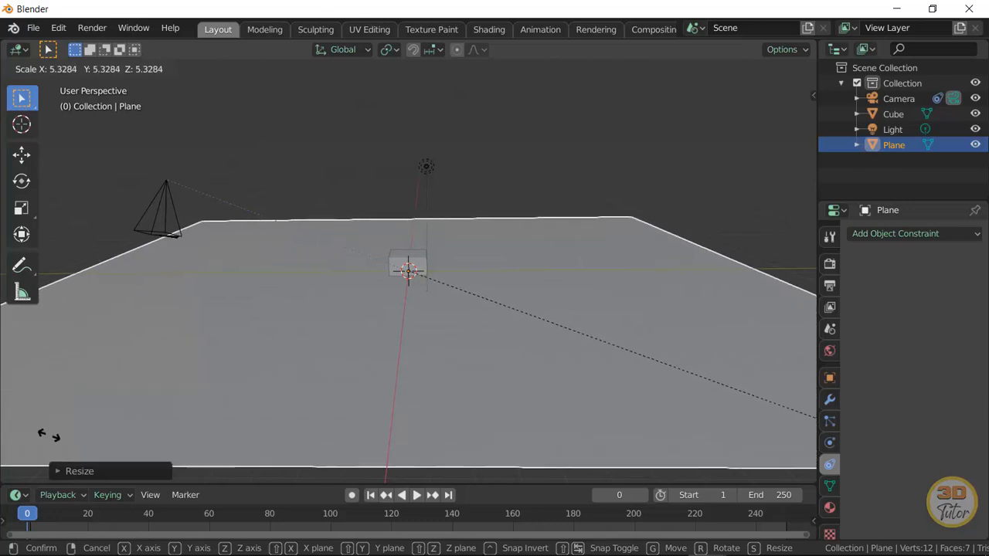
left_click(24, 421)
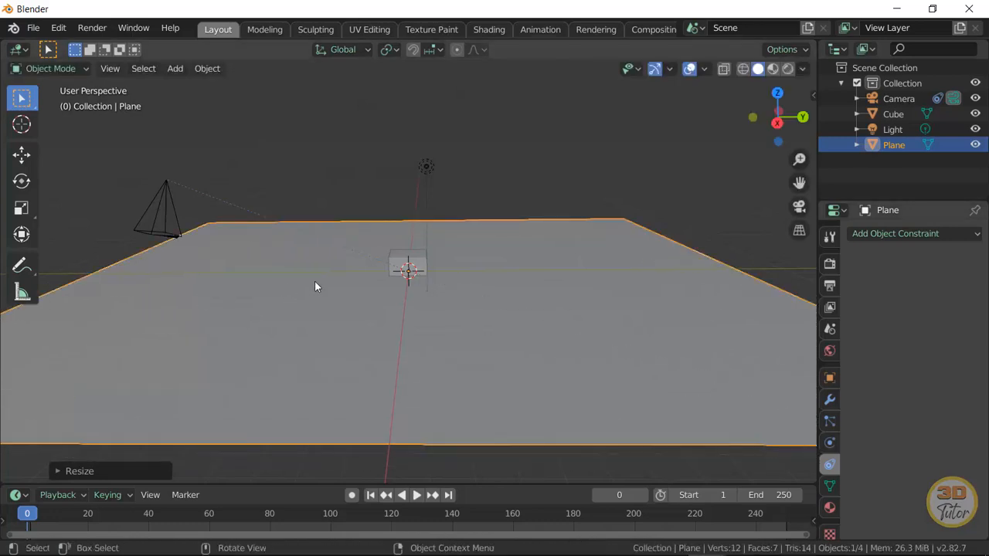
- Raise the cube 100 cm along Z with increment snapping so it rests on the plane, and deselect it
left_click(407, 263)
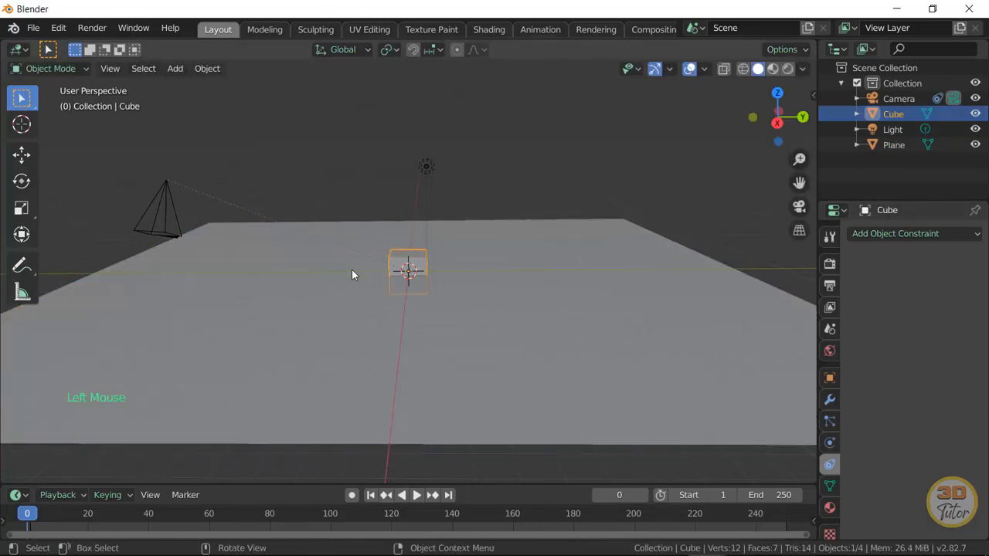
key("g")
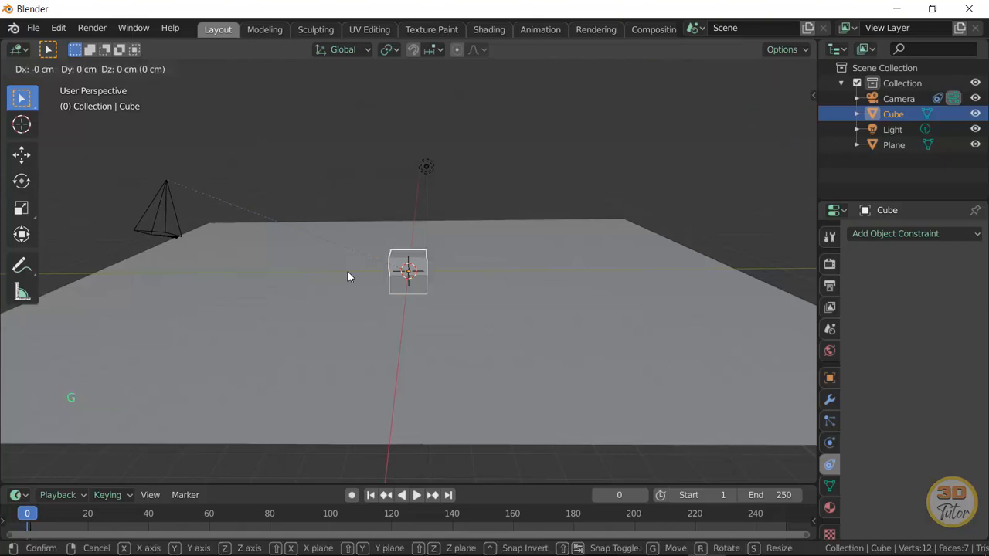
key("ctrl")
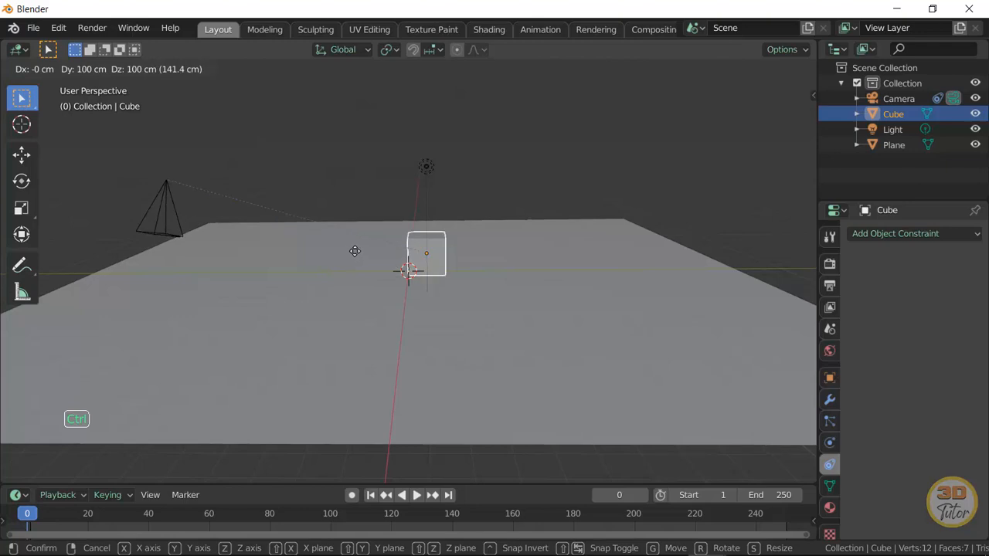
left_click(375, 248)
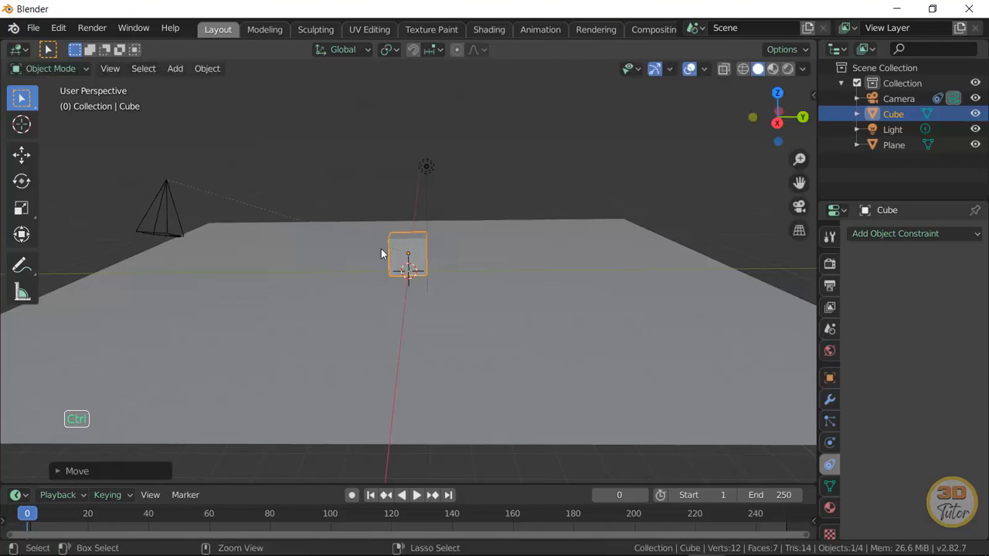
left_click(481, 188)
- Set the camera's Track To constraint to Up axis Y and To axis -Z
scroll(427, 230, "up", 1)
middle_click_drag(367, 276, 424, 289, "shift")
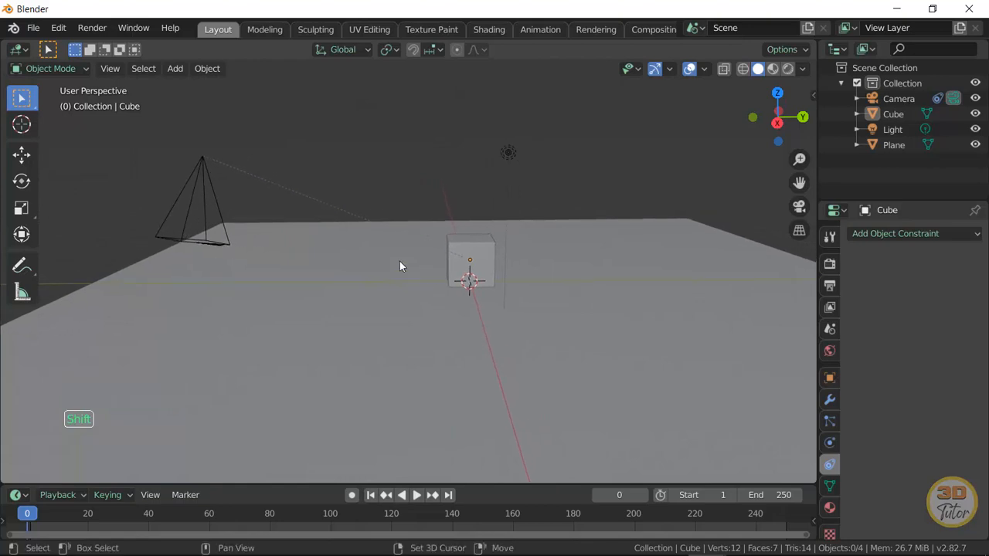
left_click(207, 161)
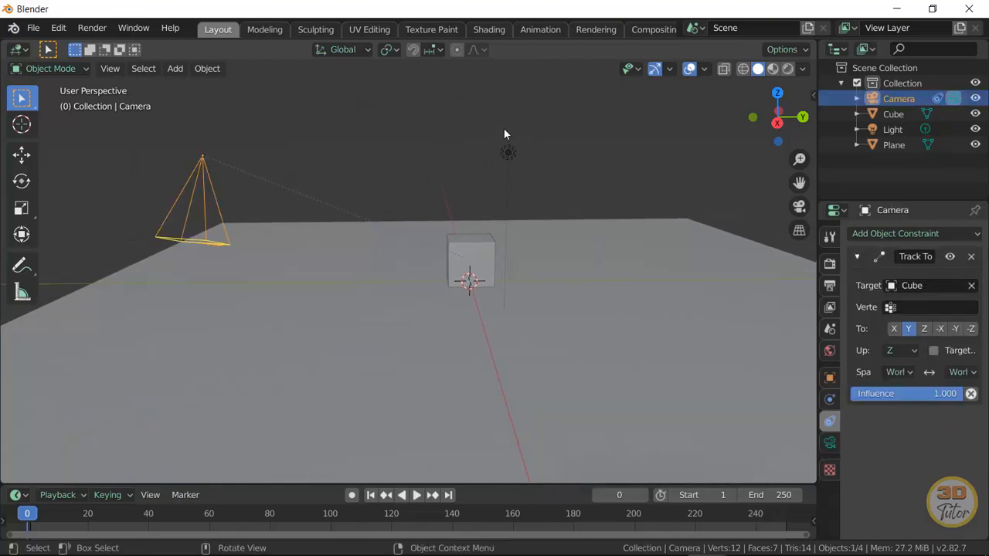
left_click(909, 330)
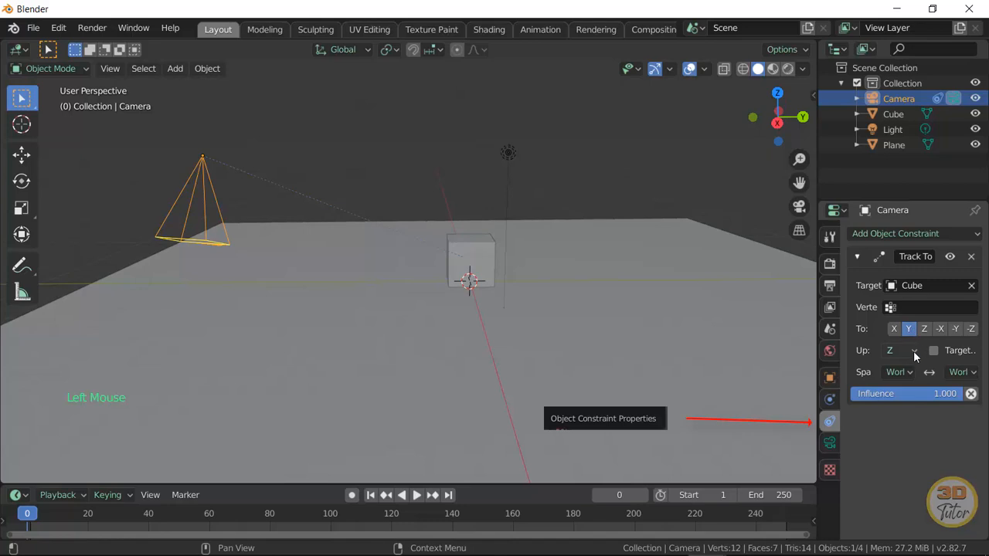
left_click(912, 351)
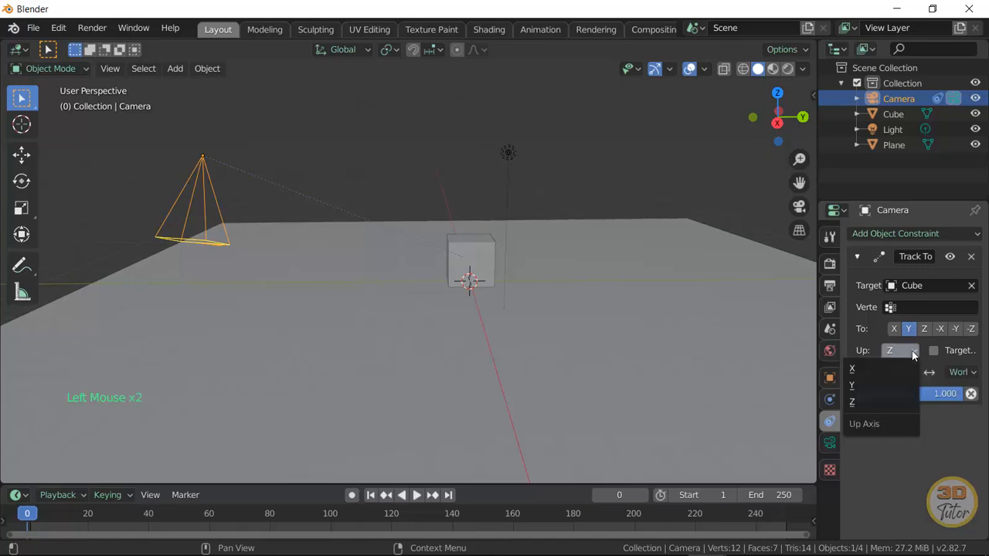
left_click(864, 385)
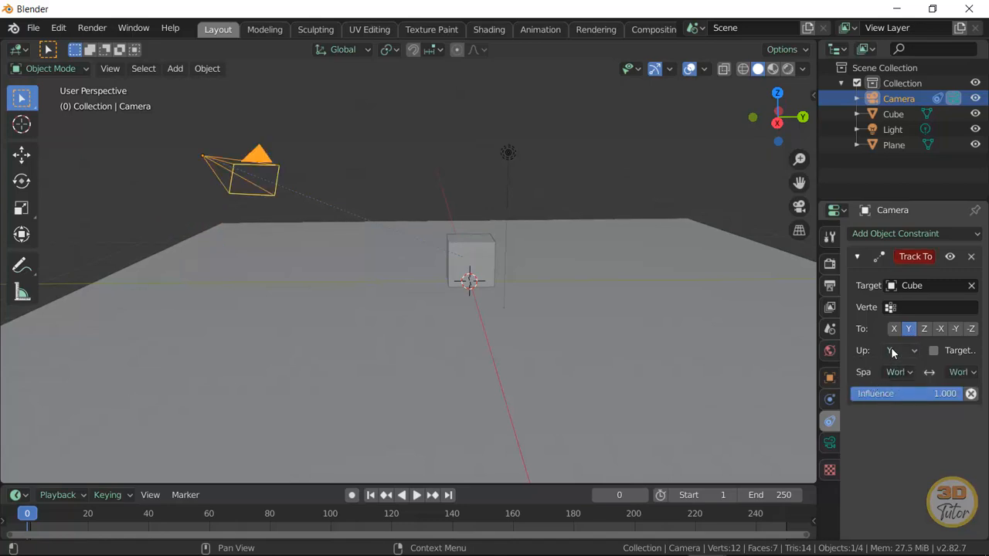
left_click(971, 329)
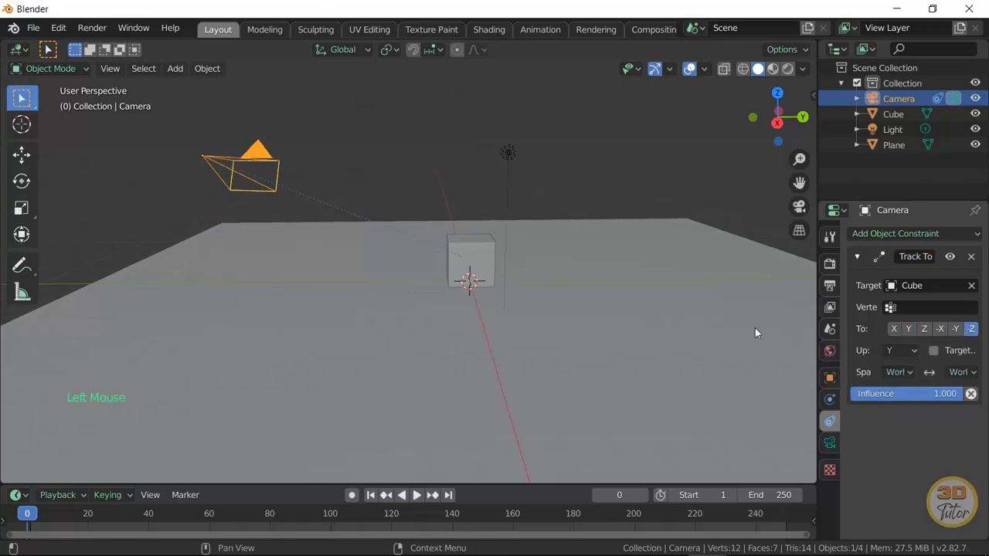
- Test the camera's tracking by moving the cube freely, cancel the move, and select the camera
left_click(478, 260)
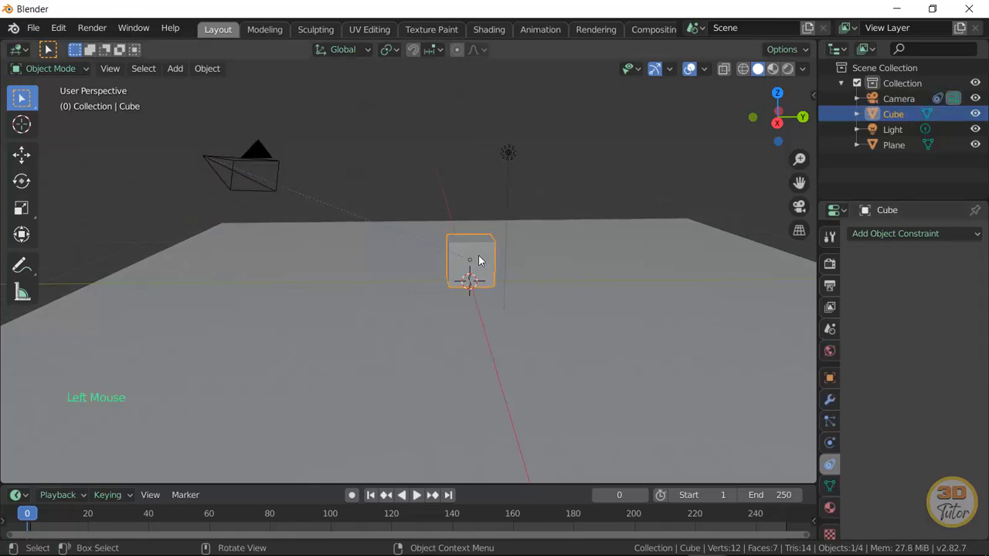
key("g")
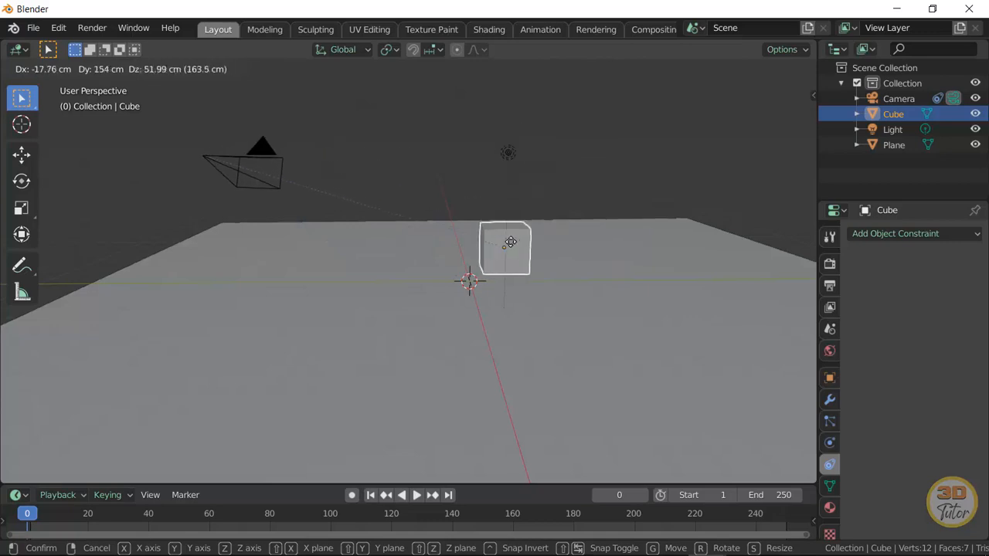
right_click(512, 231)
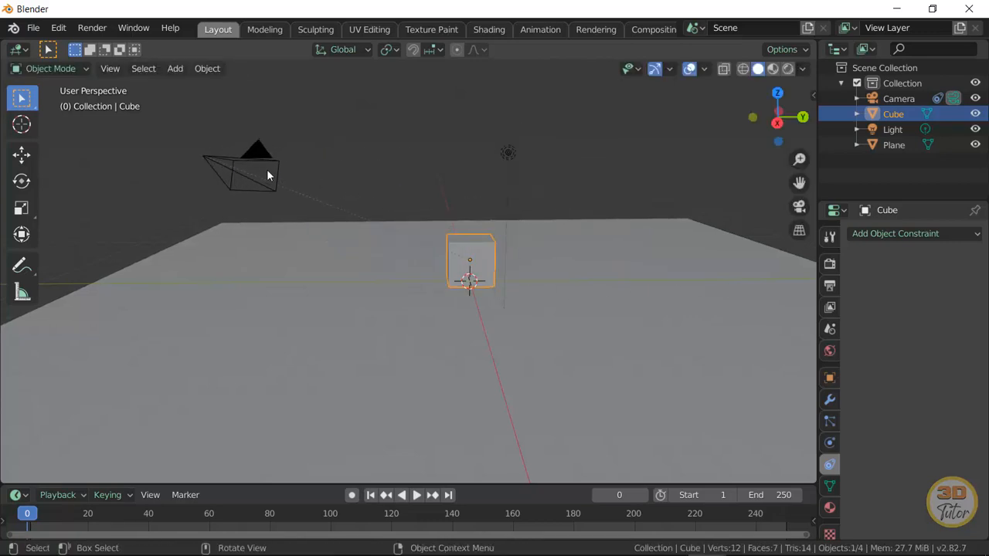
left_click(245, 160)
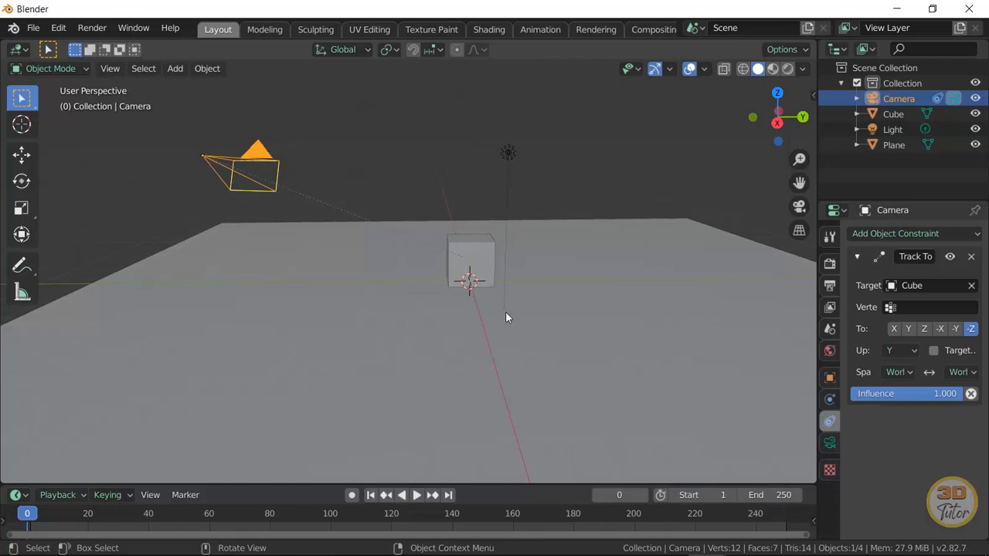
- Select the cube, enlarge the timeline area, and insert a LocRotScale keyframe for the cube at frame 0
middle_click_drag(509, 328, 414, 354)
left_click(442, 305)
scroll(374, 336, "down", 3)
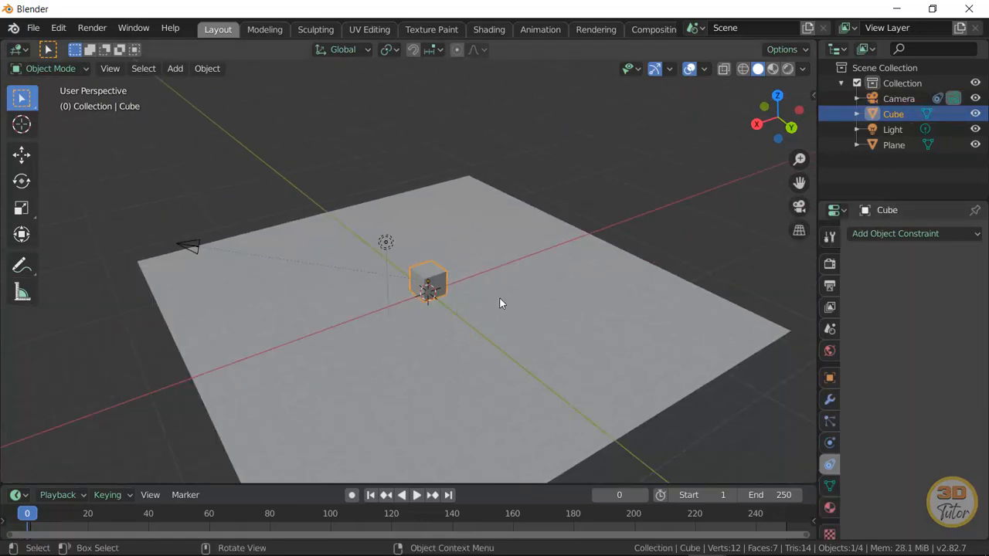
mouse_move(501, 302)
middle_mouse_down()
mouse_move(518, 301)
mouse_move(509, 301)
middle_mouse_up()
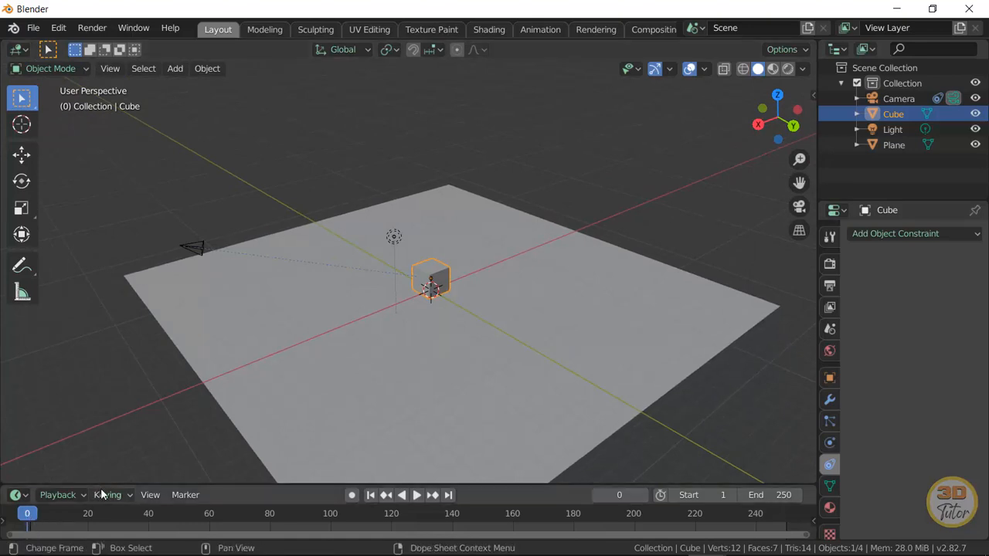
left_click_drag(101, 484, 108, 458)
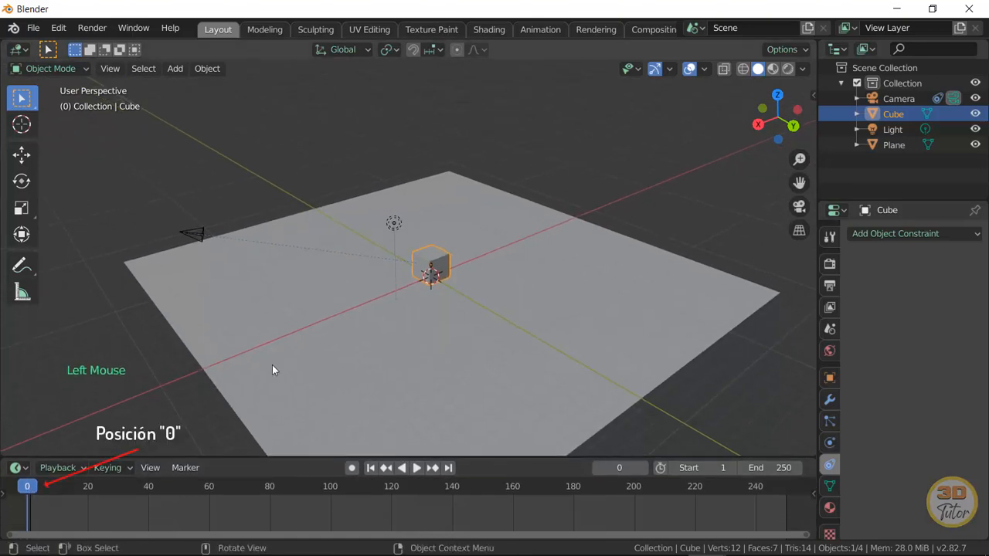
key("i")
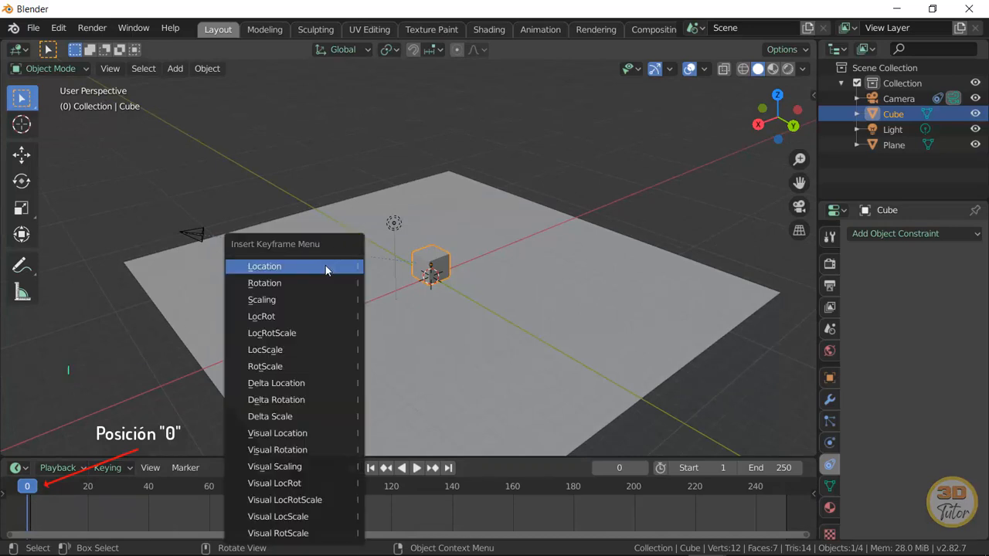
left_click(309, 332)
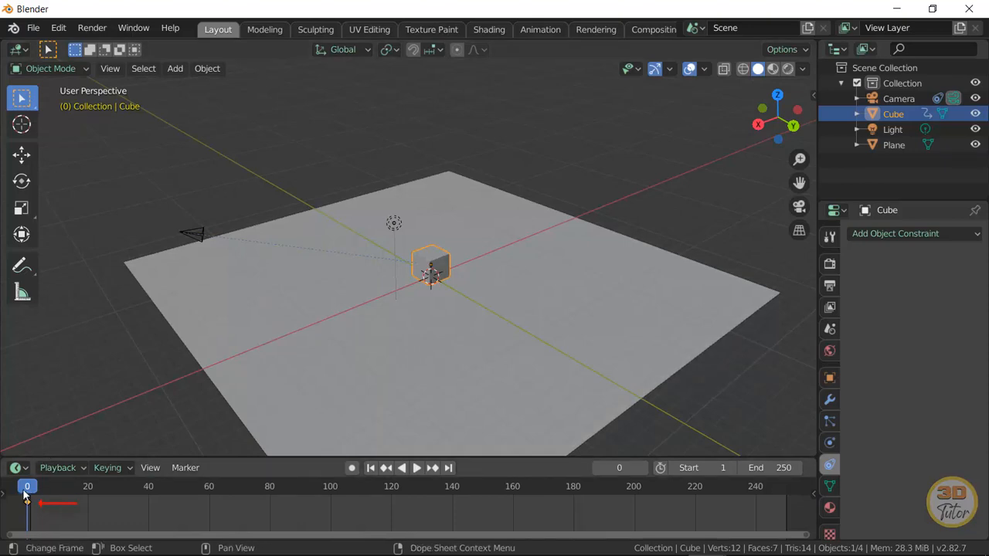
- At frame 120, move the cube along the Y axis to near the plane's edge and insert a LocRotScale keyframe
left_click_drag(27, 488, 393, 483)
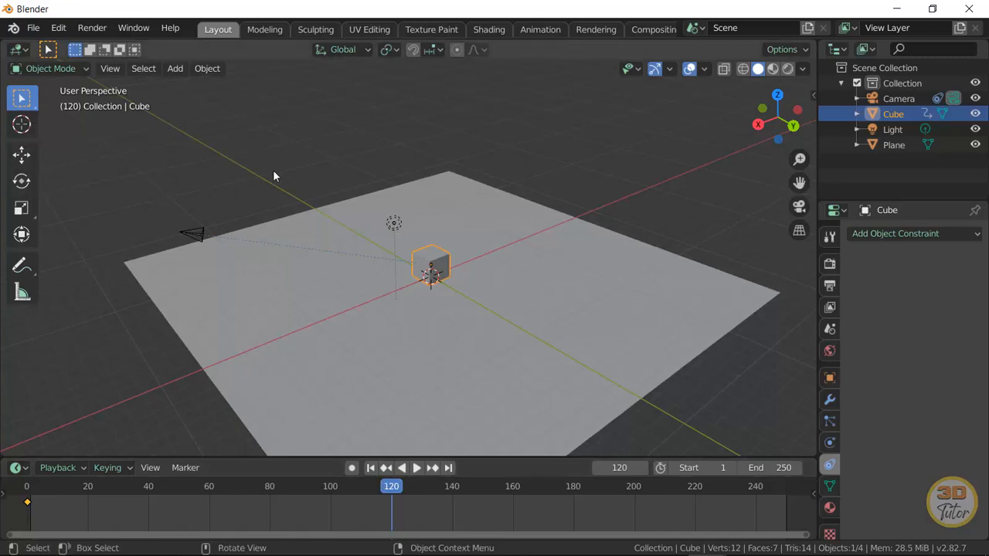
left_click(21, 155)
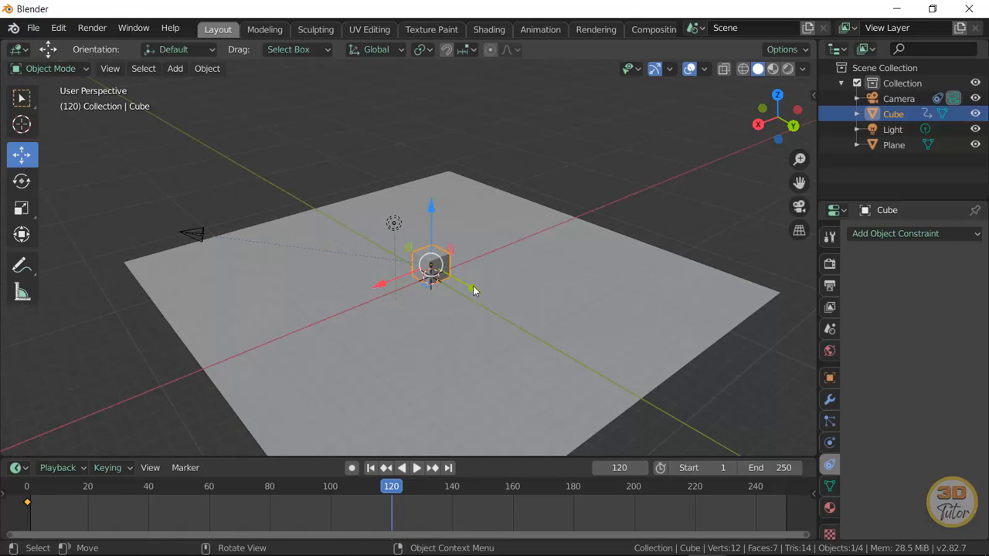
left_click_drag(473, 289, 659, 378)
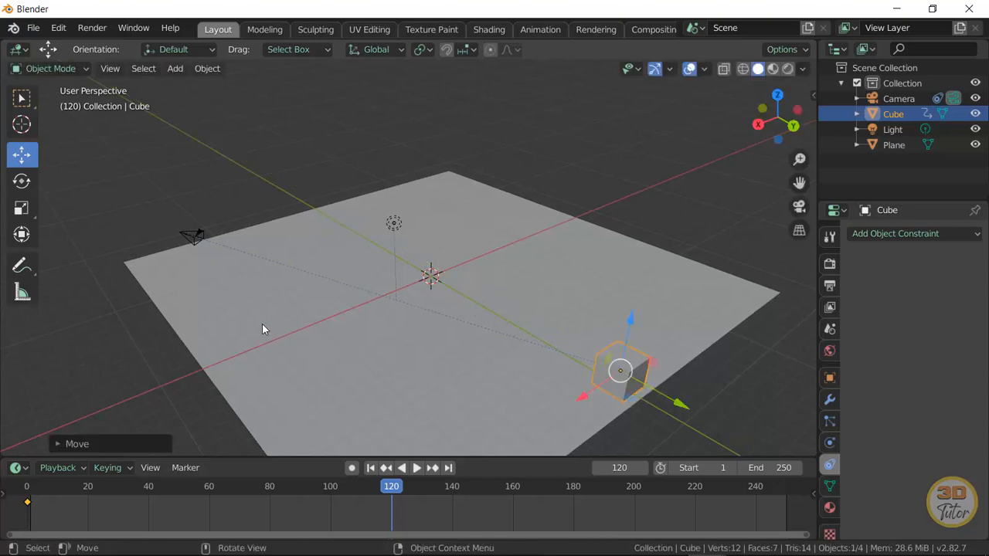
key("i")
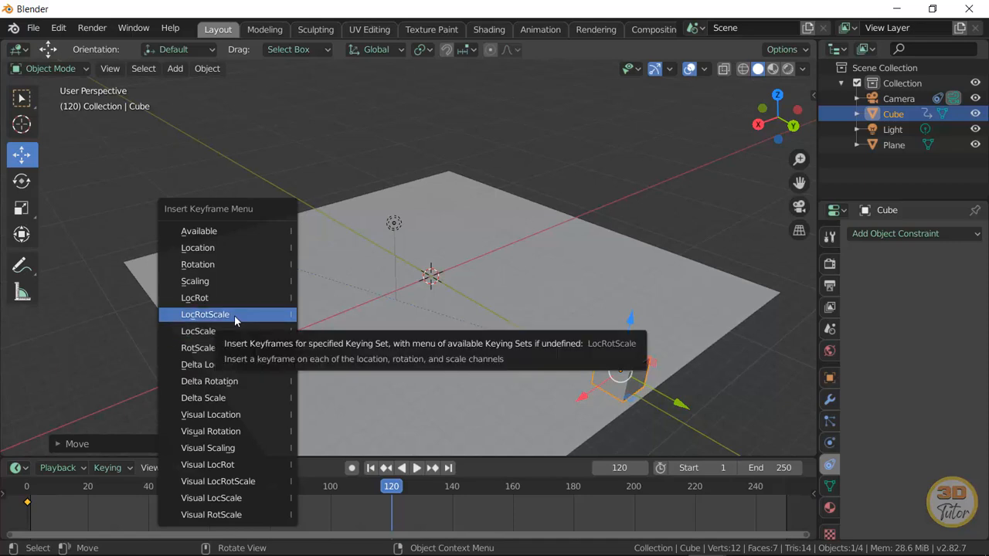
left_click(234, 315)
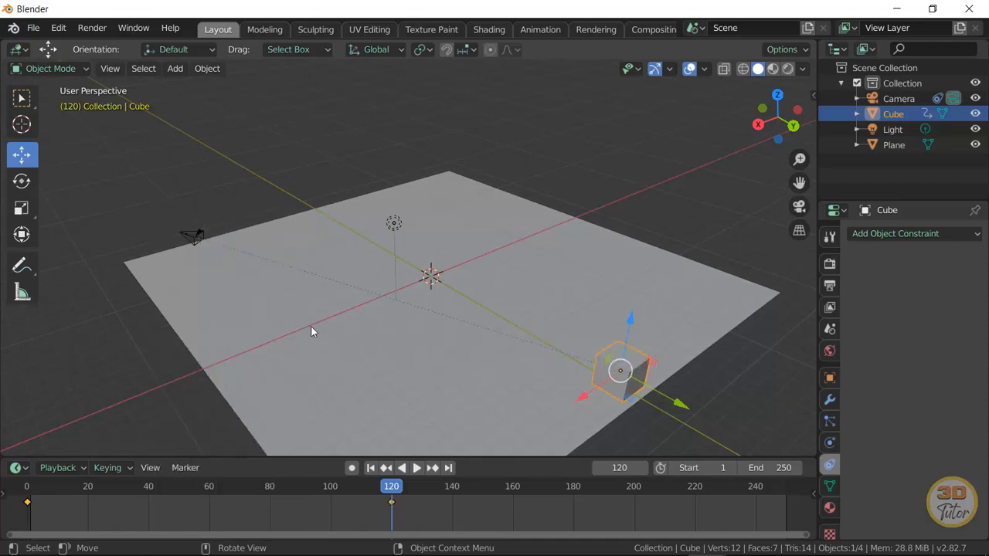
- Play the animation from frame 0 in camera view to check the tracking, stop it, and leave the camera view
left_click(799, 207)
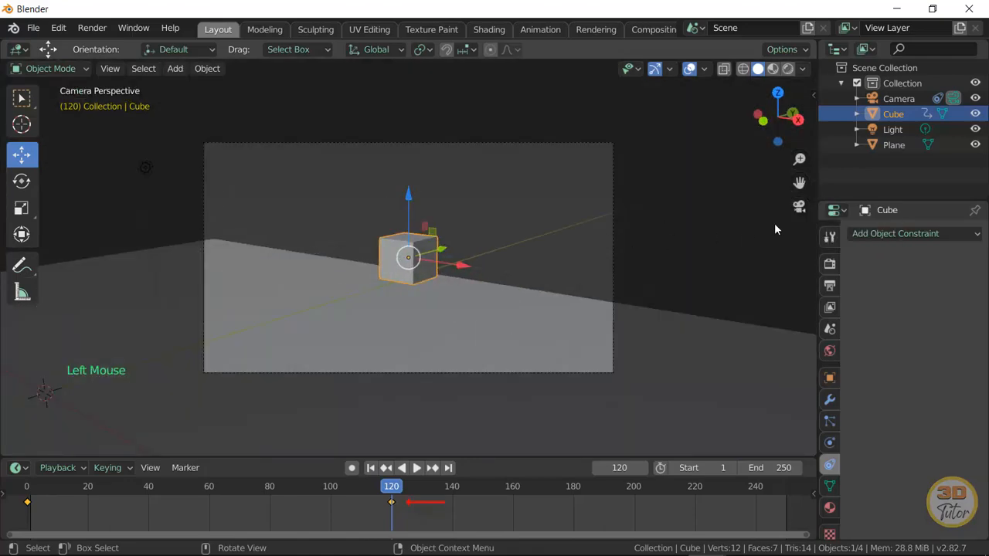
left_click(416, 468)
left_click(30, 491)
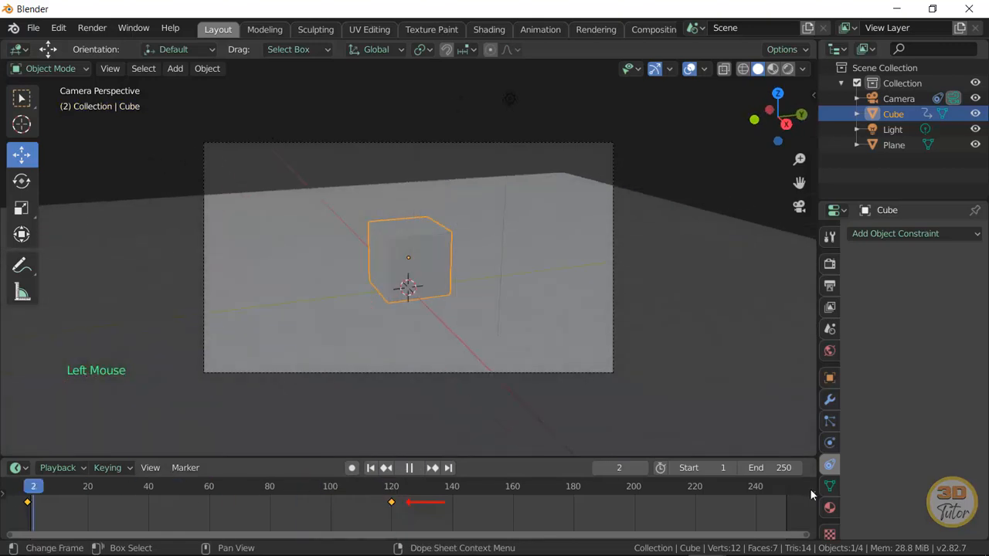
left_click_drag(810, 490, 769, 485)
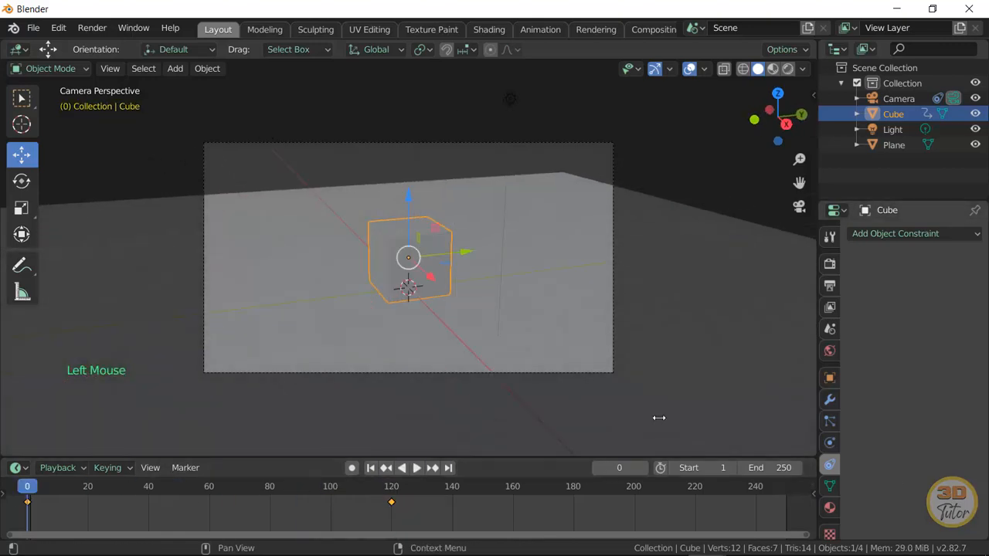
left_click(418, 468)
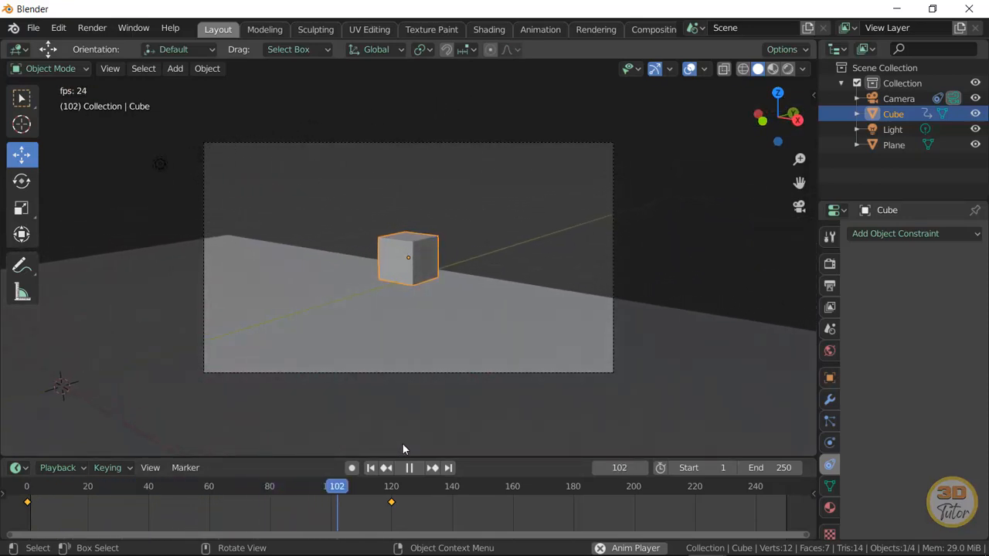
left_click(410, 468)
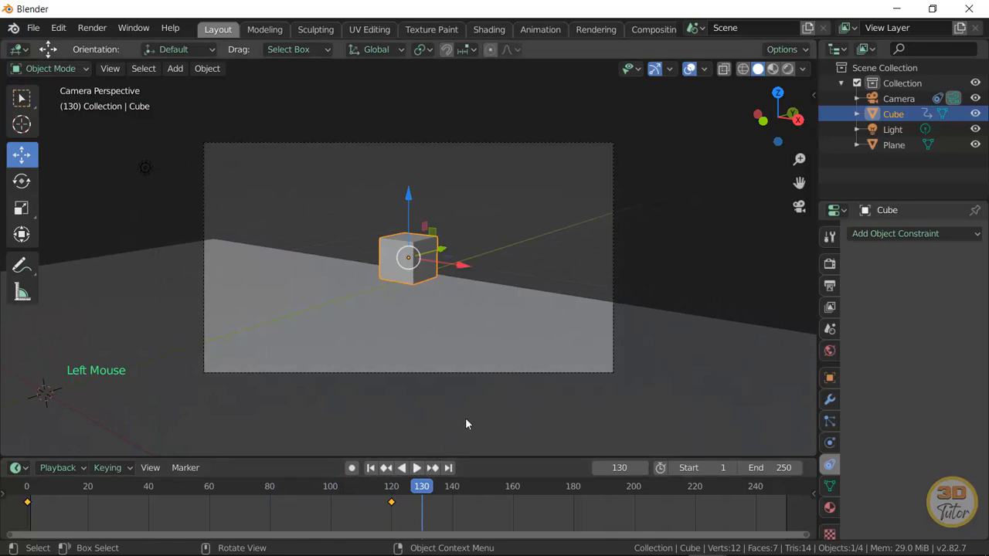
left_click(799, 207)
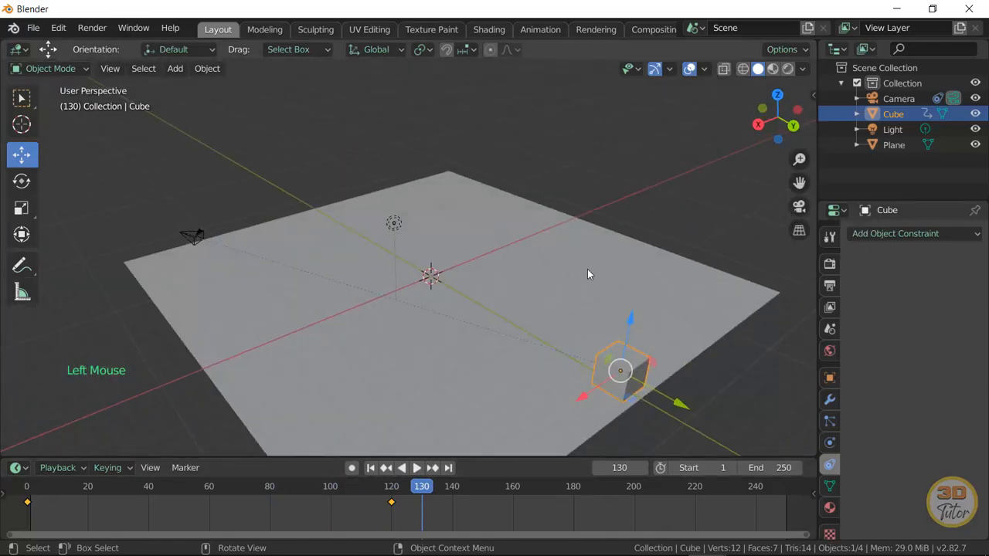
- Scrub through the animation in the perspective view to watch the camera follow the cube, and return to frame 0
middle_click_drag(470, 361, 518, 343)
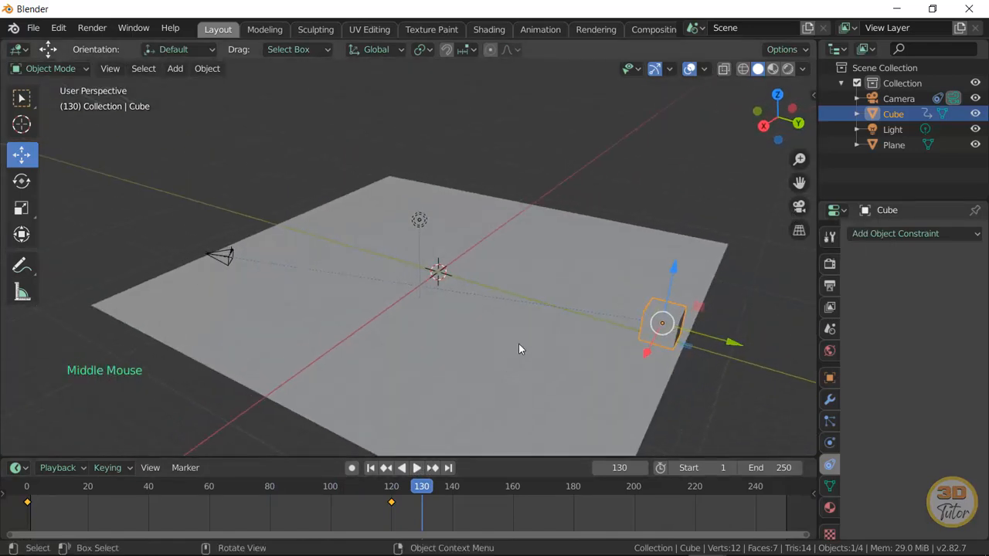
scroll(500, 322, "up", 1)
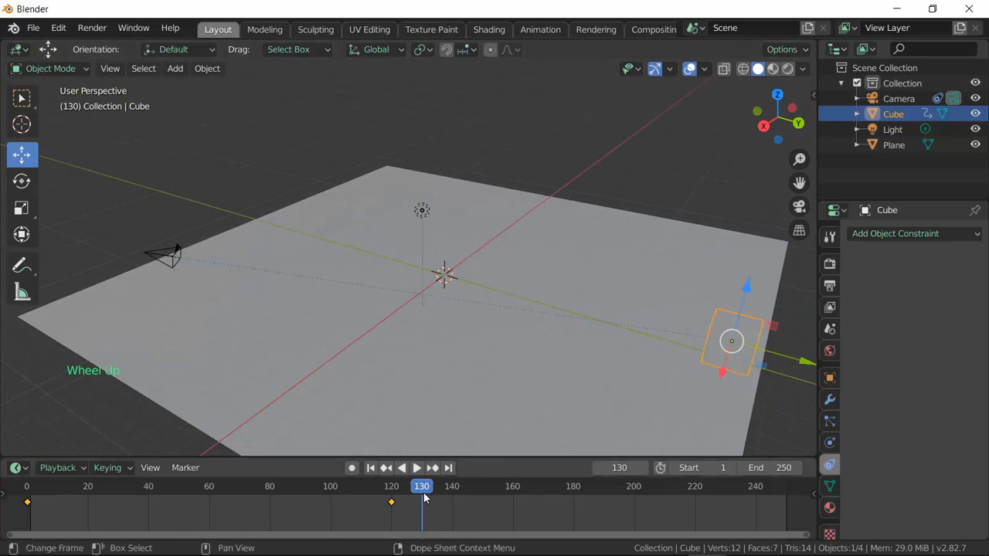
left_click_drag(423, 492, 215, 492)
left_click_drag(39, 483, 812, 479)
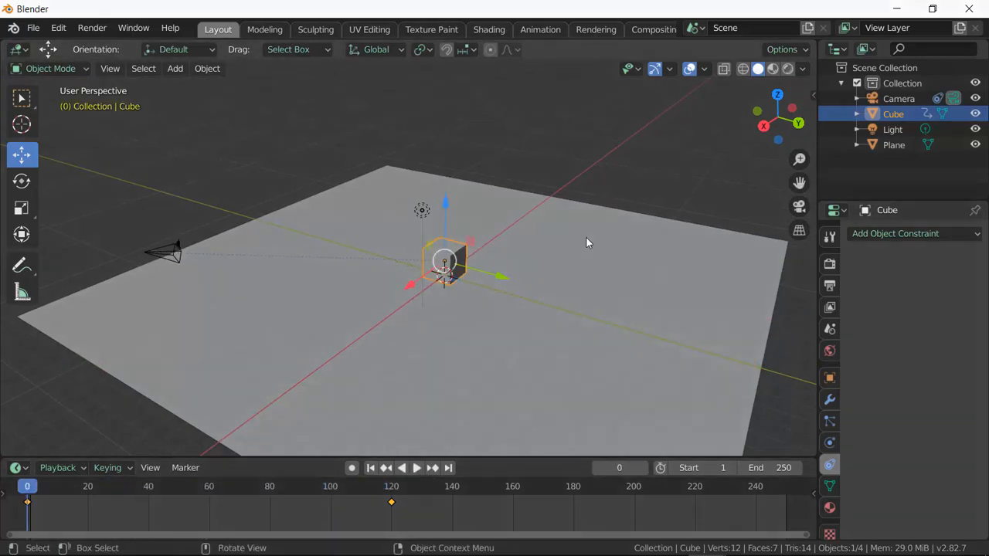